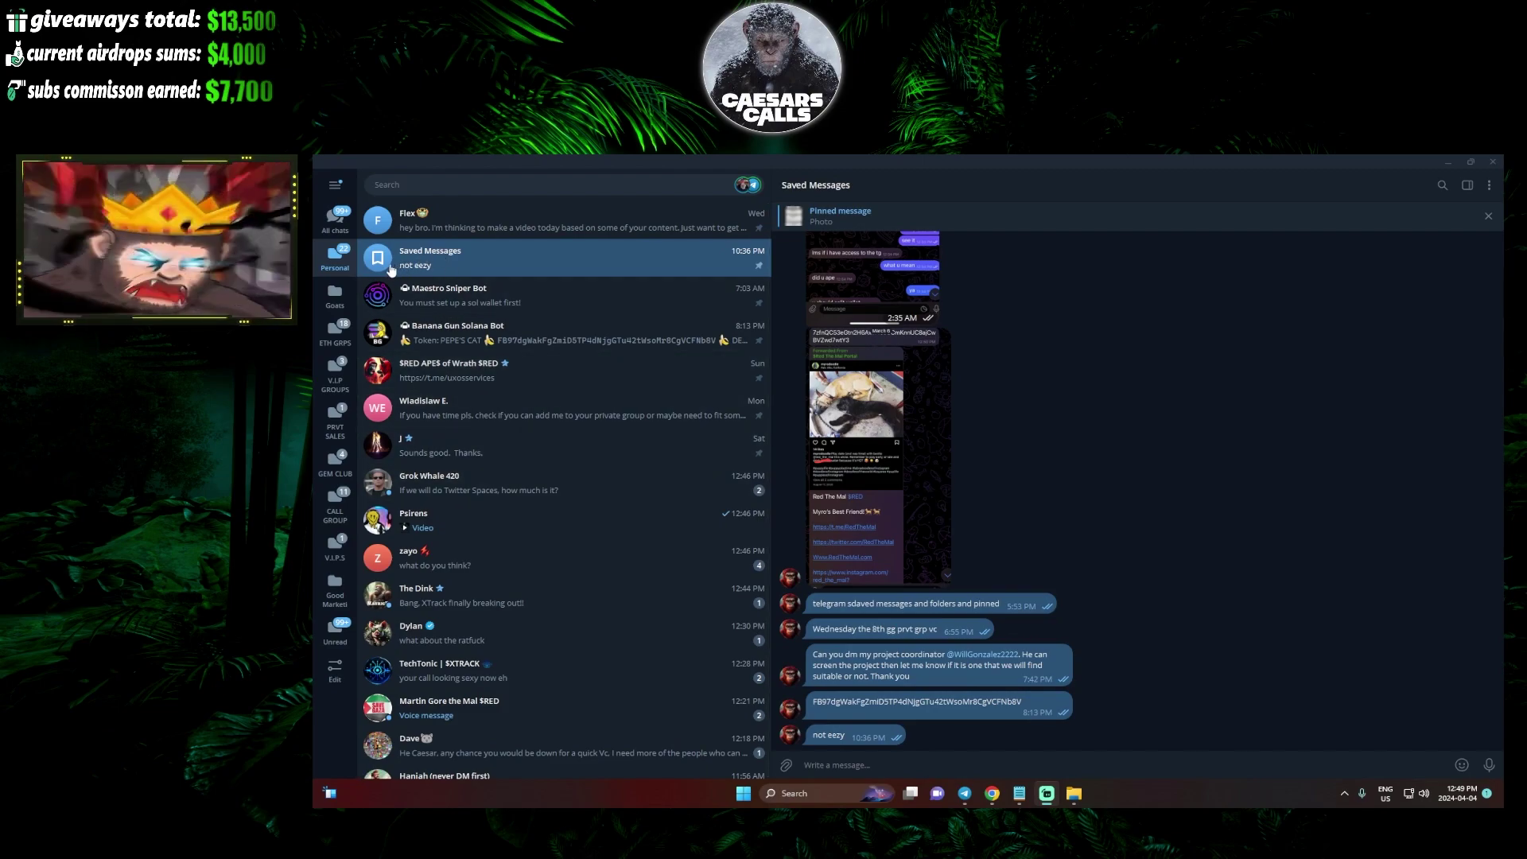
# View Archived chats, return to the Personal folder, and reposition the J chat.
pyautogui.click(338, 253)
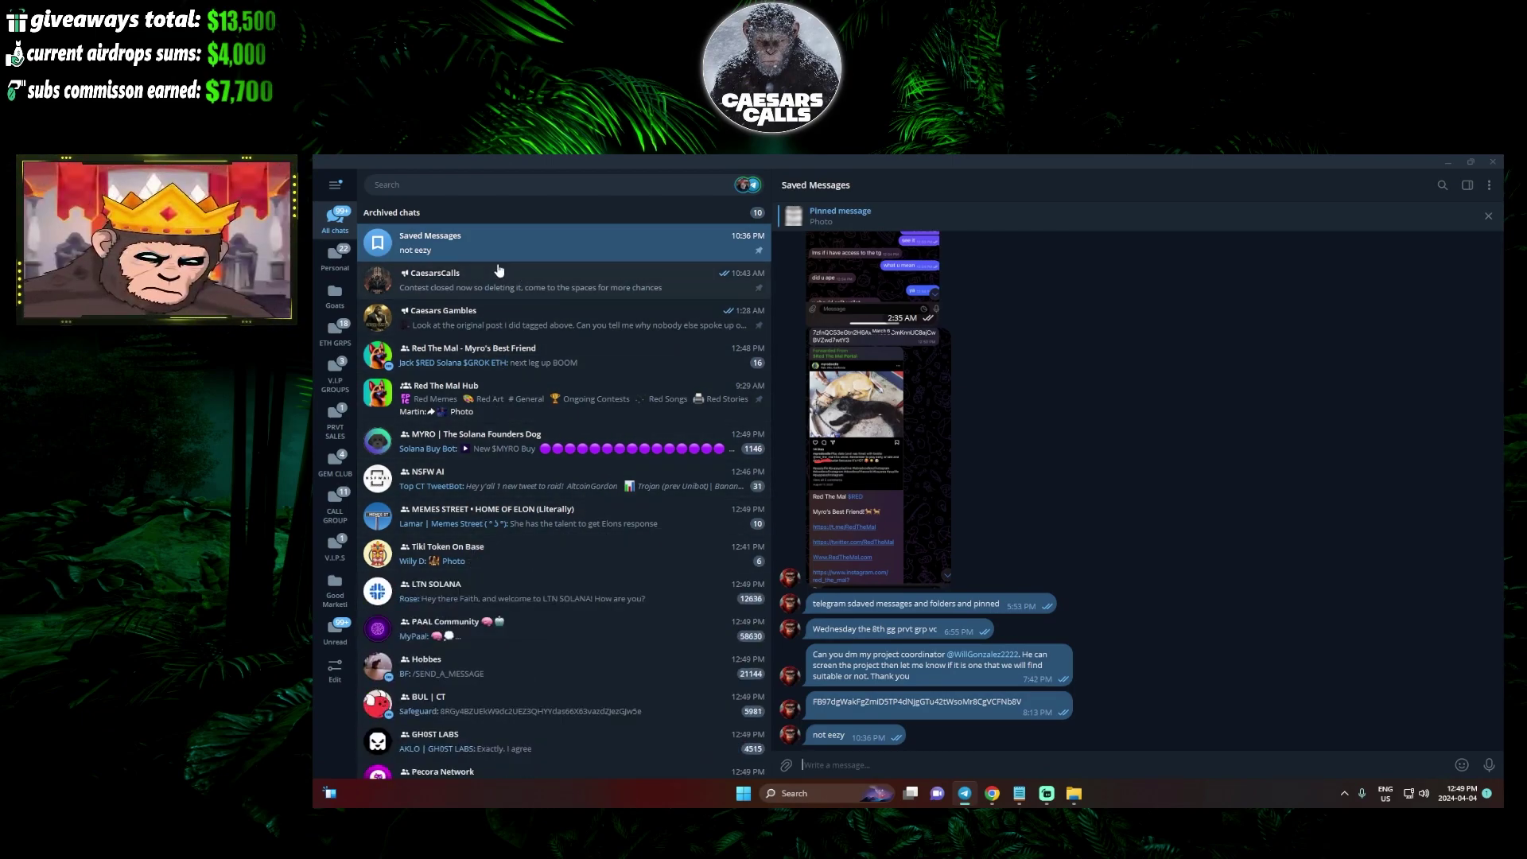
pyautogui.hotkey('ctrl', '2')
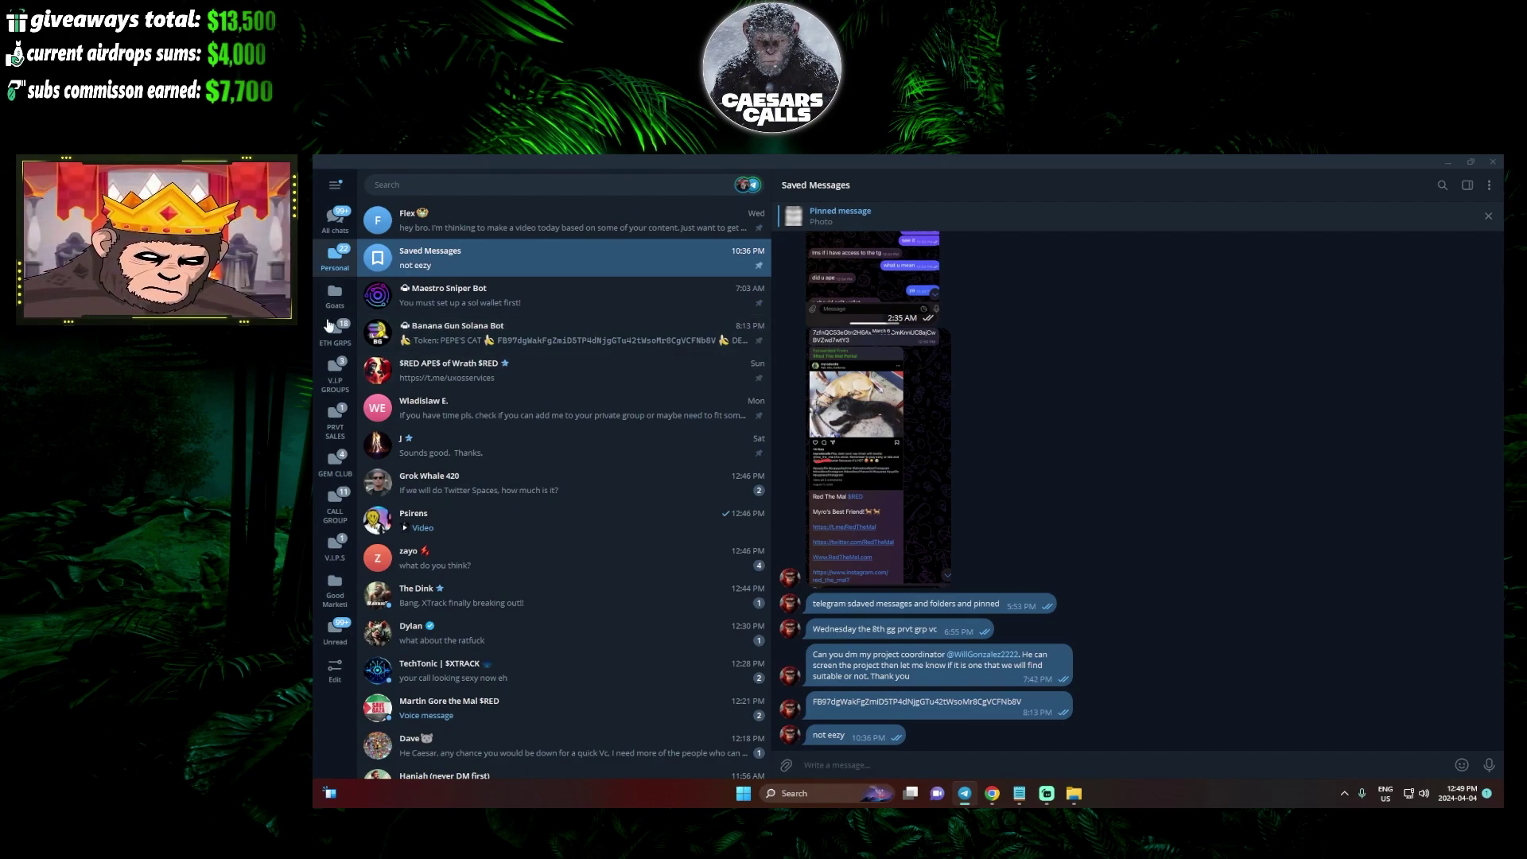
pyautogui.moveTo(445, 454); pyautogui.dragTo(449, 465)
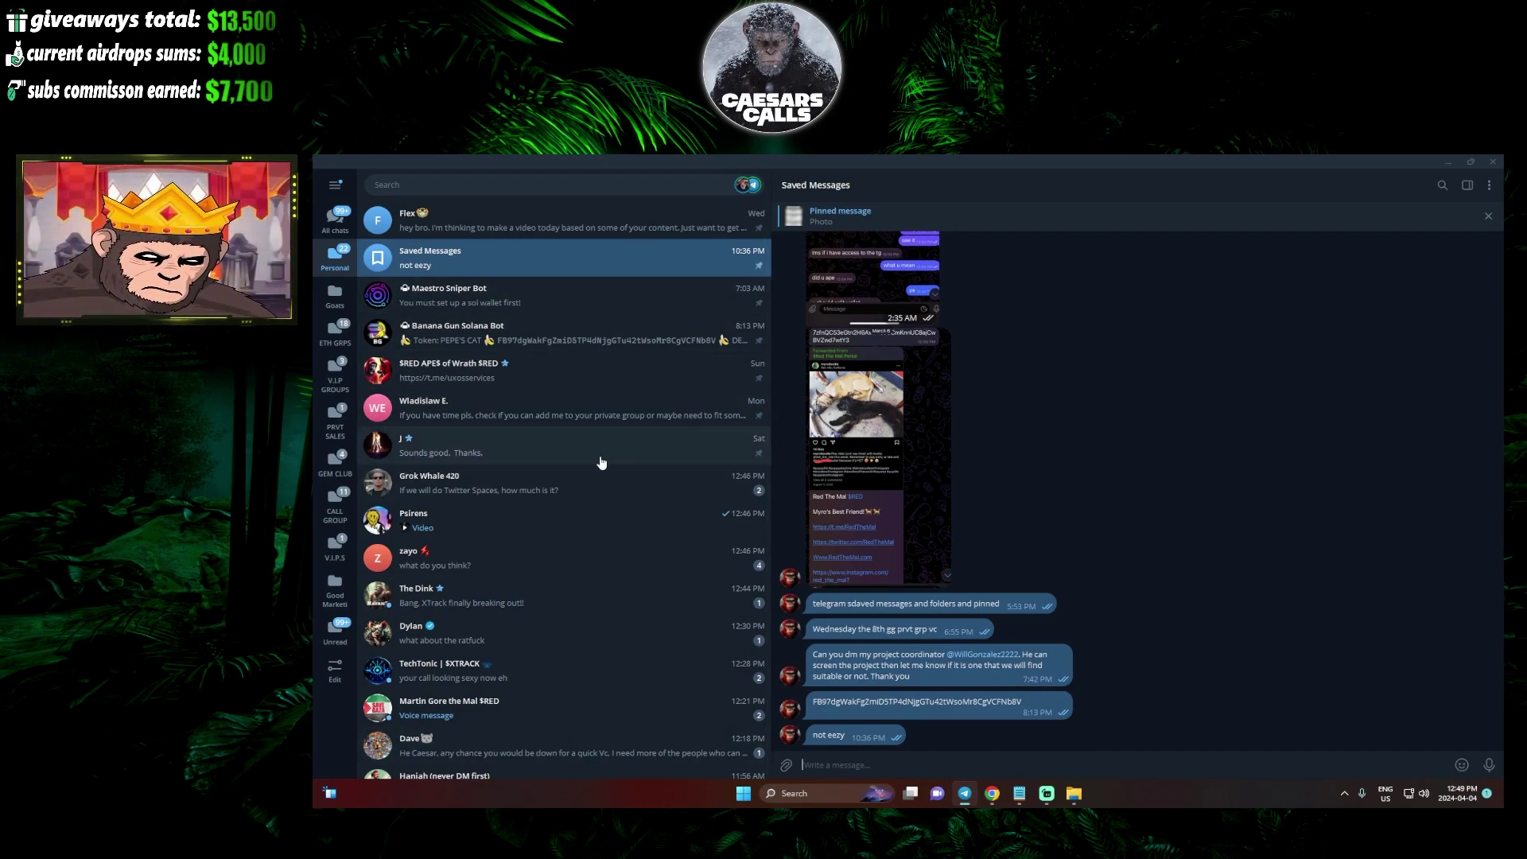
# In the CALL GROUP folder, go through KOBE'S CALLS, Kobe's Gambles, and God's crypto reviews!
pyautogui.click(336, 512)
pyautogui.scroll(-3, 577, 389)
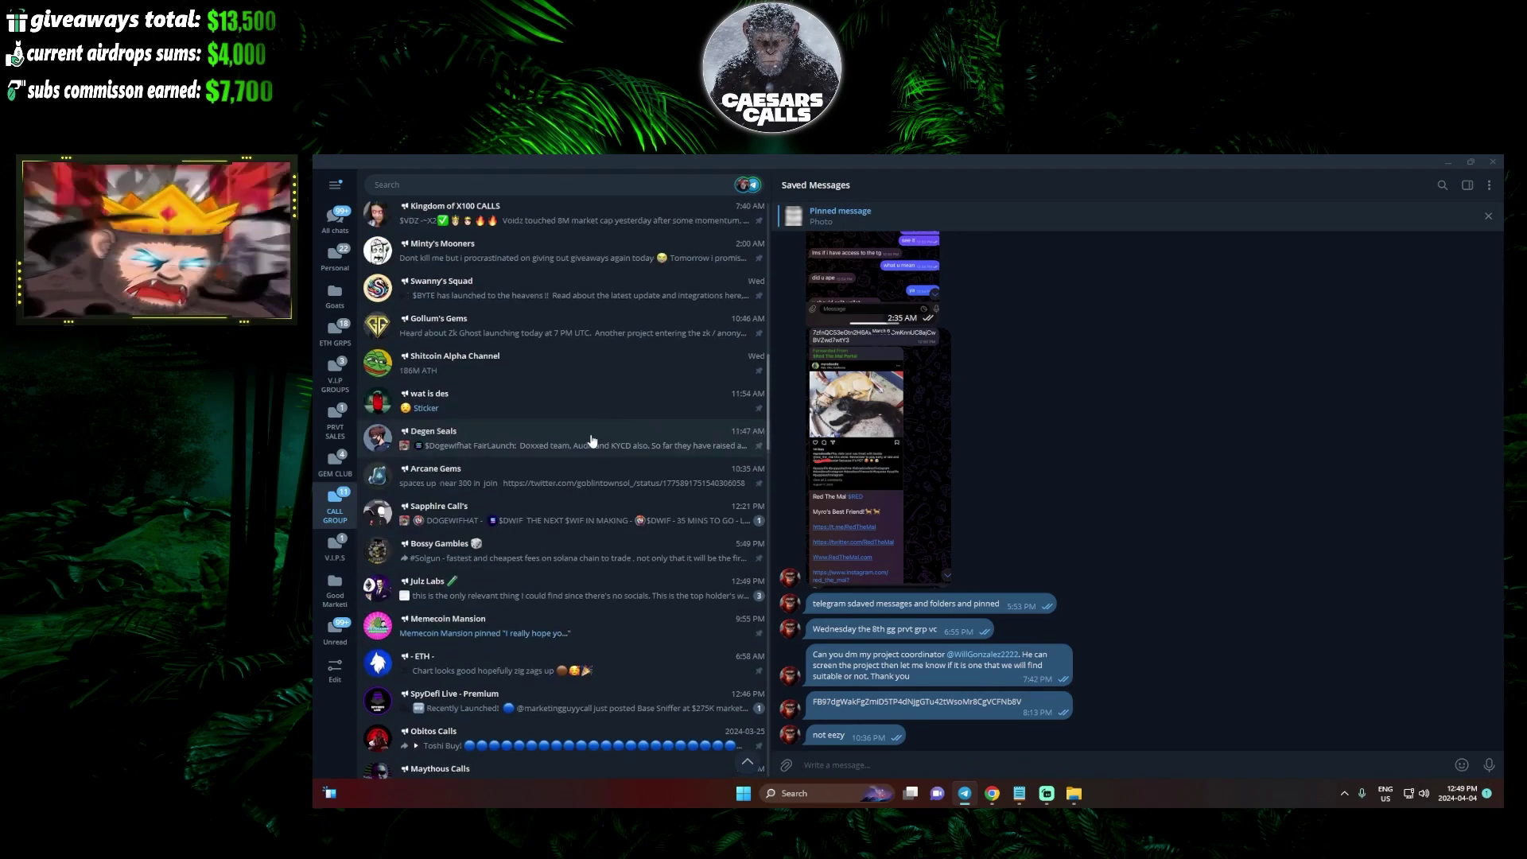
pyautogui.scroll(3, 577, 387)
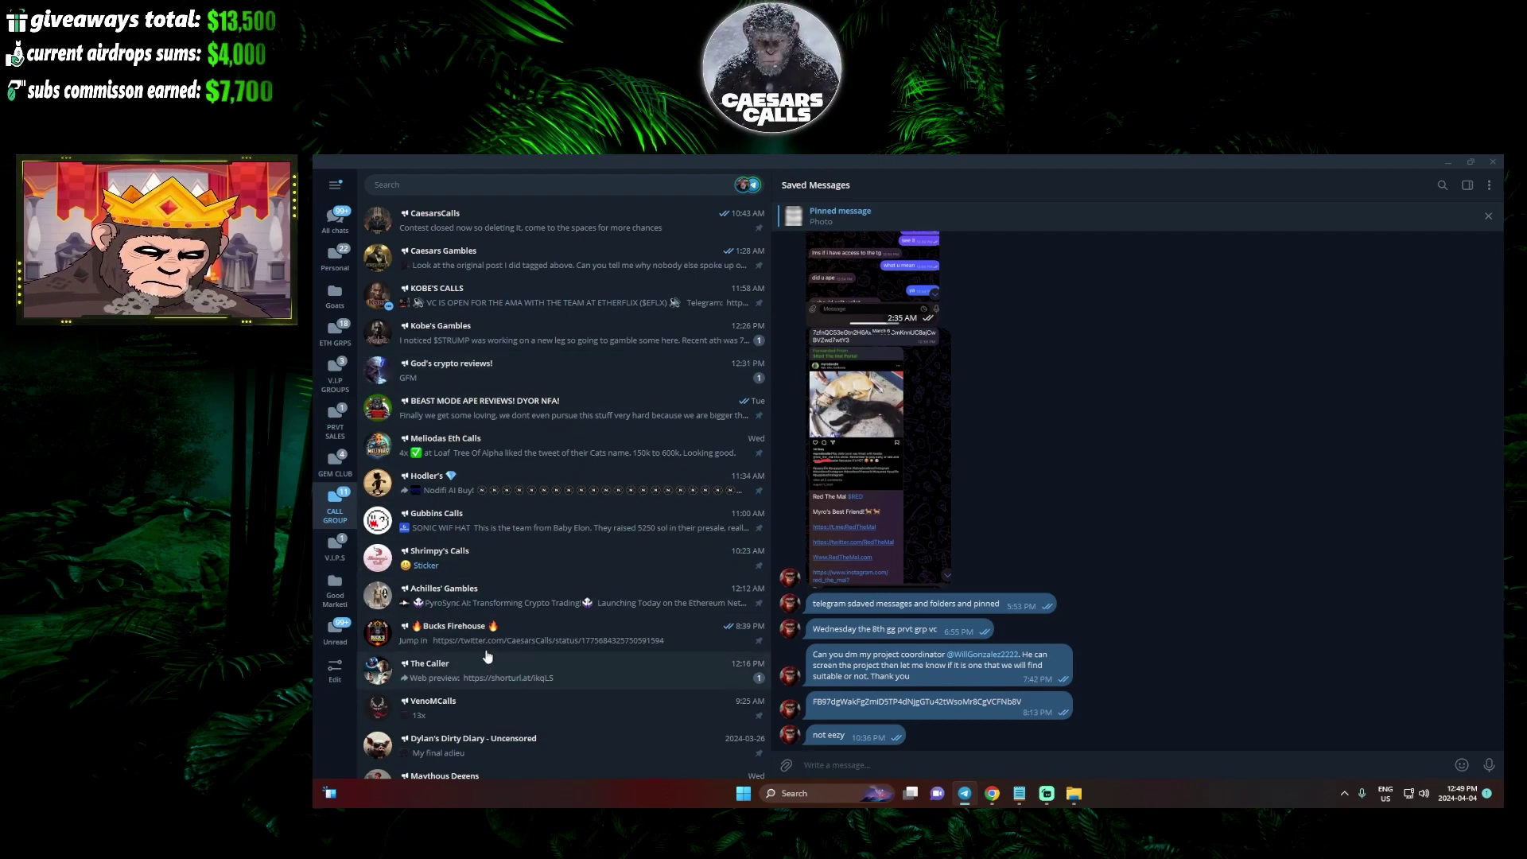
pyautogui.click(459, 313)
pyautogui.click(473, 340)
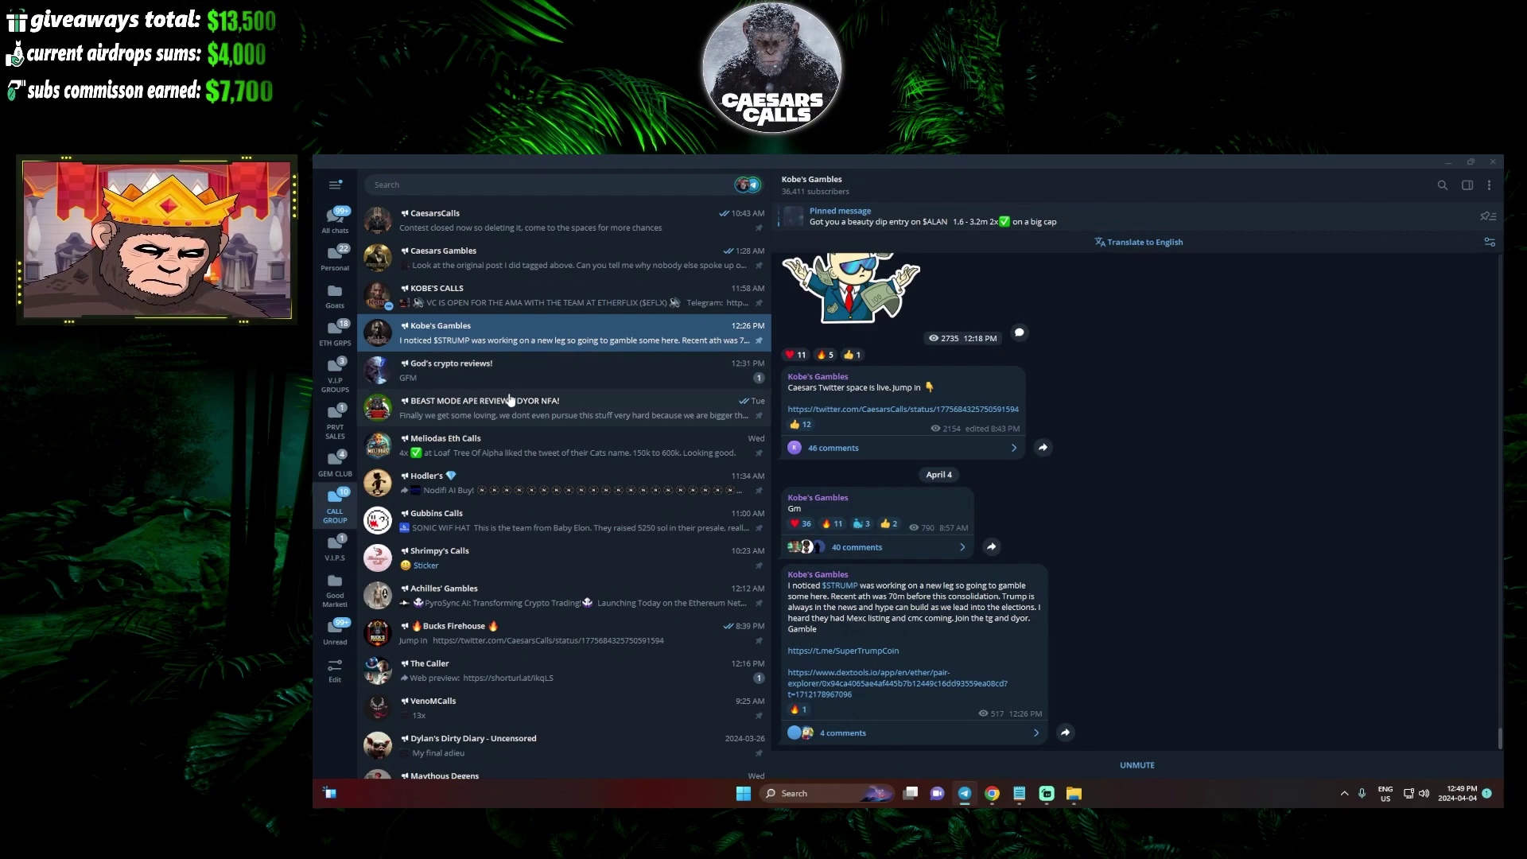
pyautogui.click(561, 373)
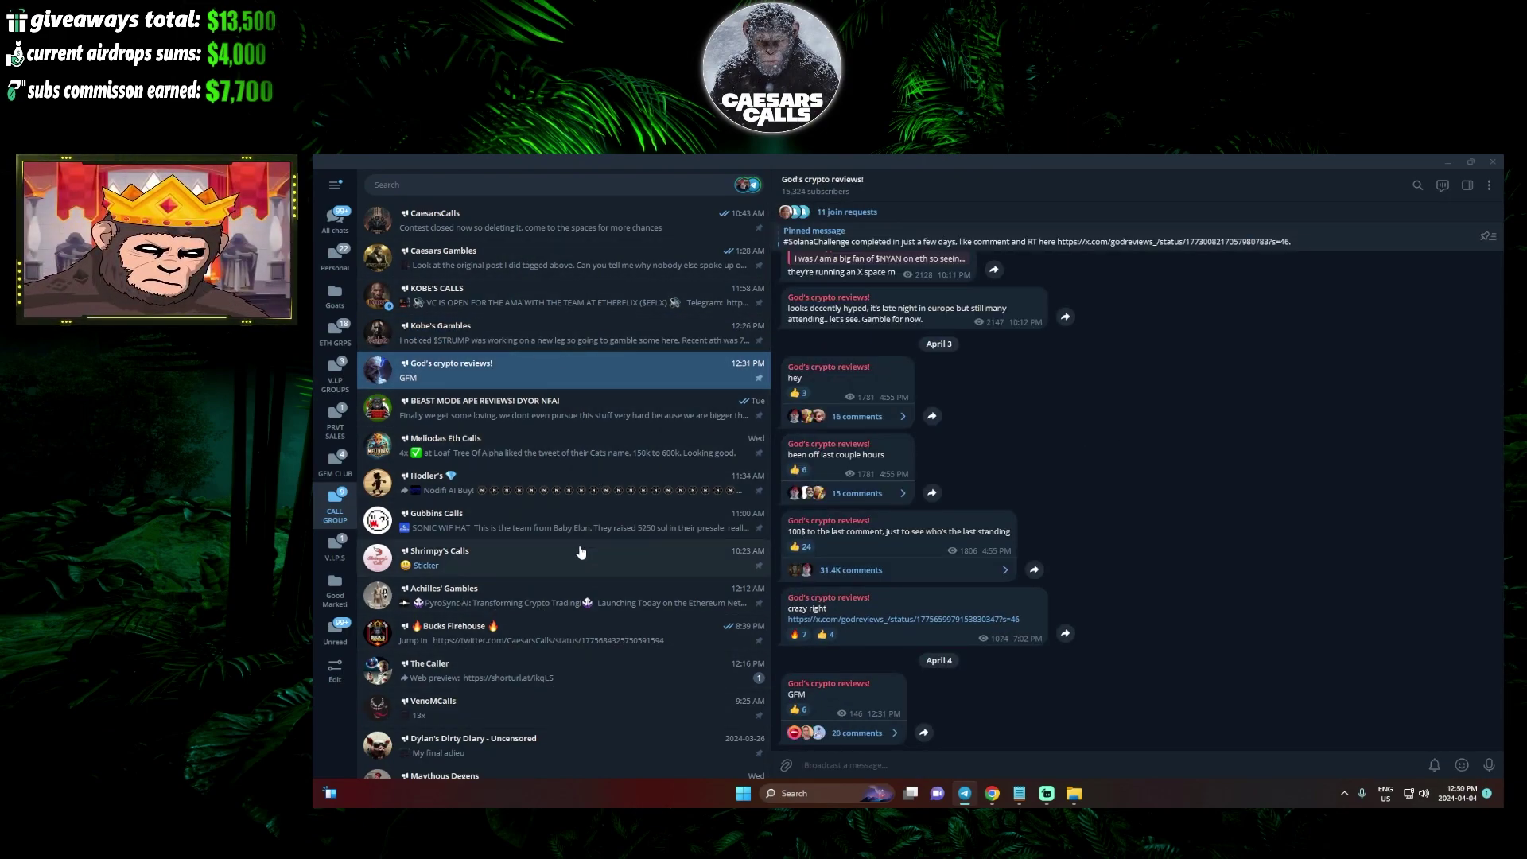
pyautogui.scroll(-3, 581, 552)
pyautogui.scroll(-3, 561, 561)
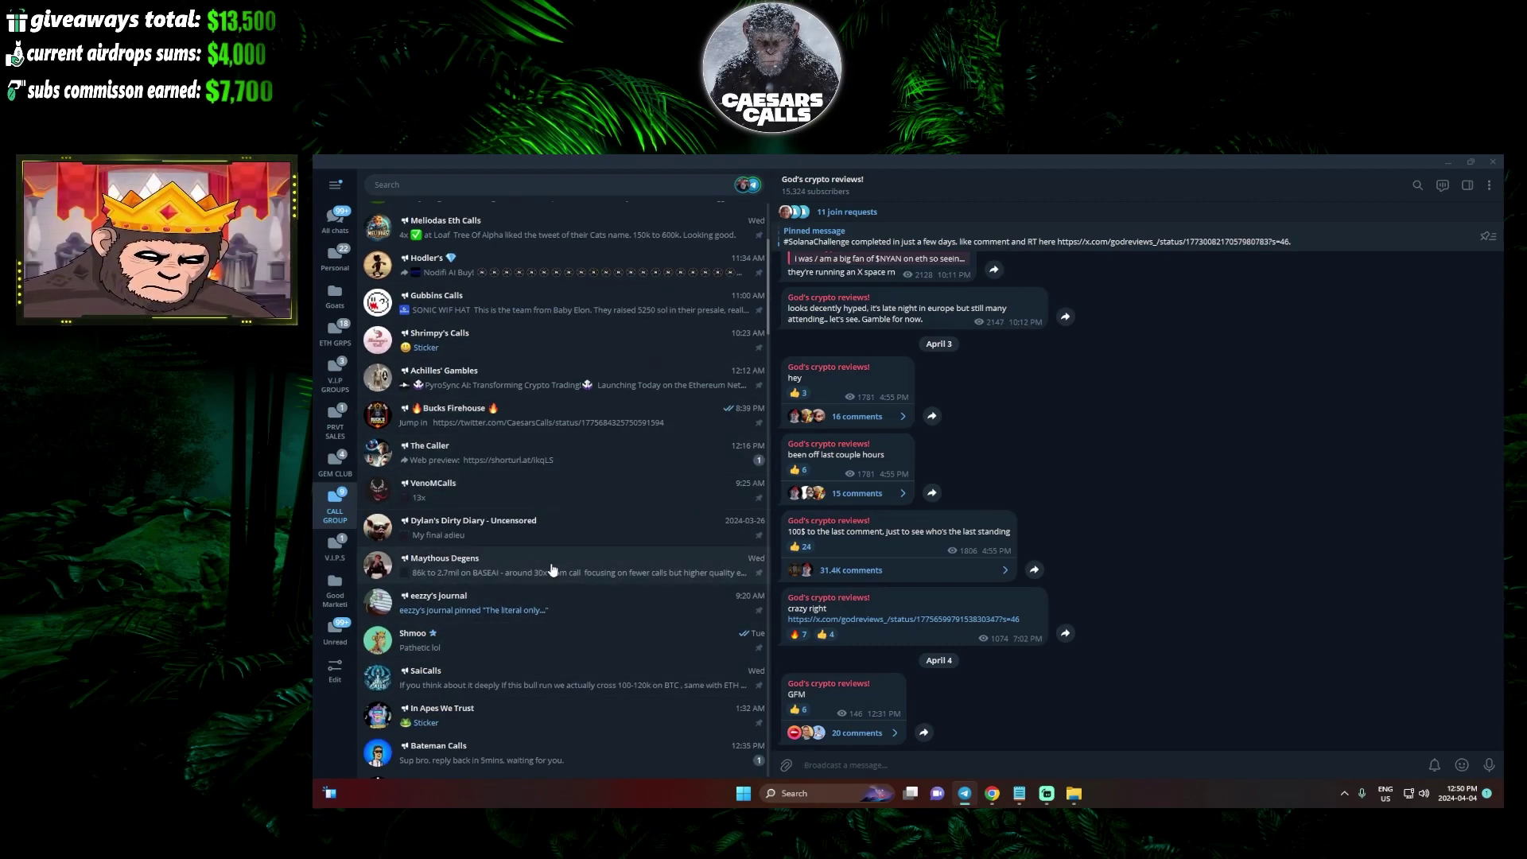
pyautogui.scroll(-5, 552, 570)
pyautogui.scroll(-5, 597, 555)
pyautogui.scroll(-5, 633, 543)
pyautogui.scroll(-4, 659, 540)
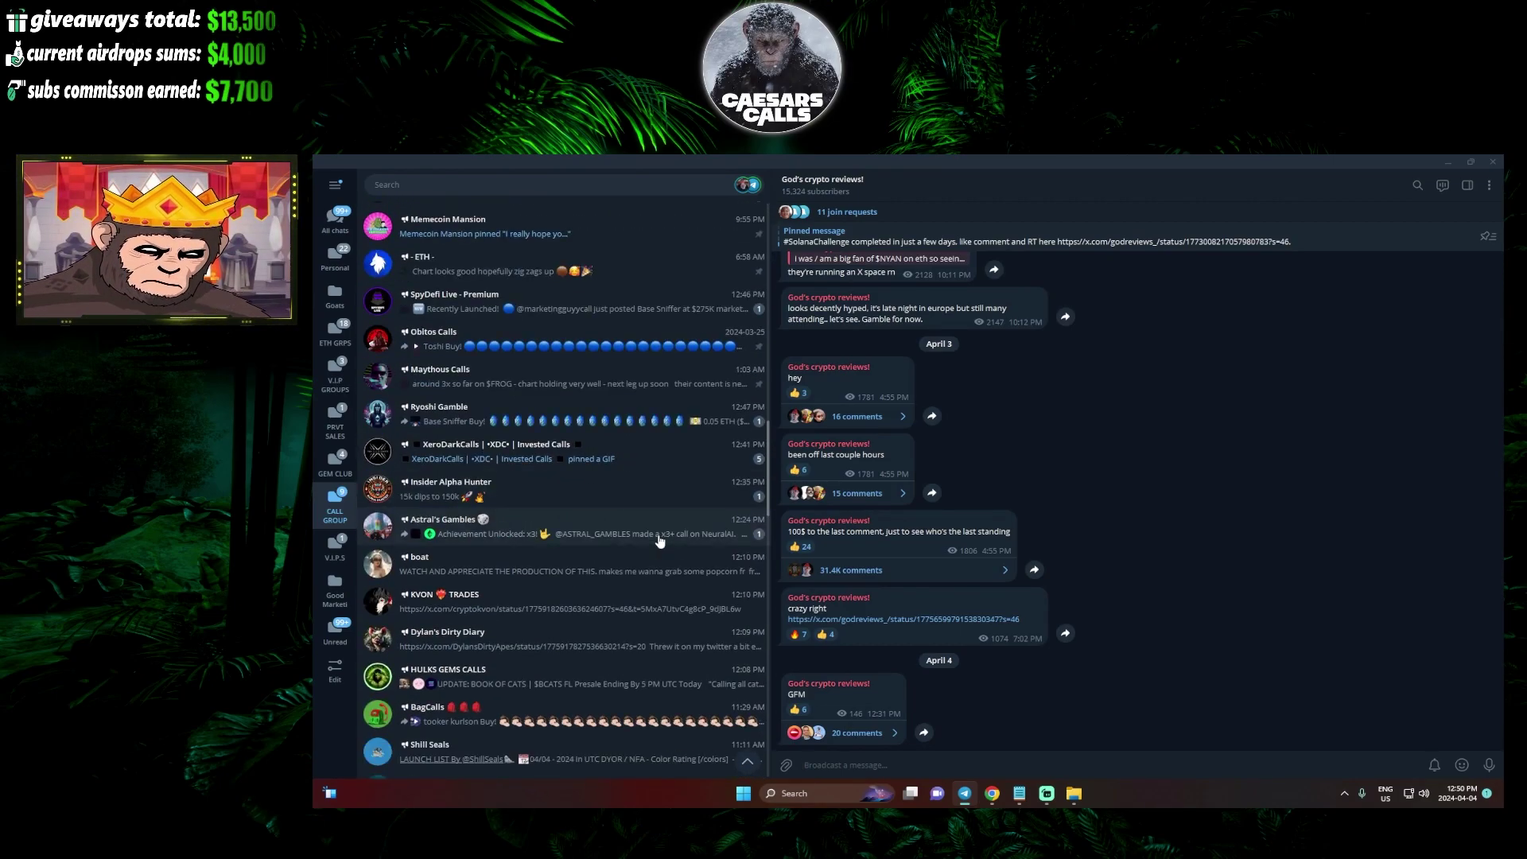
pyautogui.scroll(5, 658, 539)
pyautogui.scroll(5, 656, 525)
pyautogui.scroll(3, 640, 504)
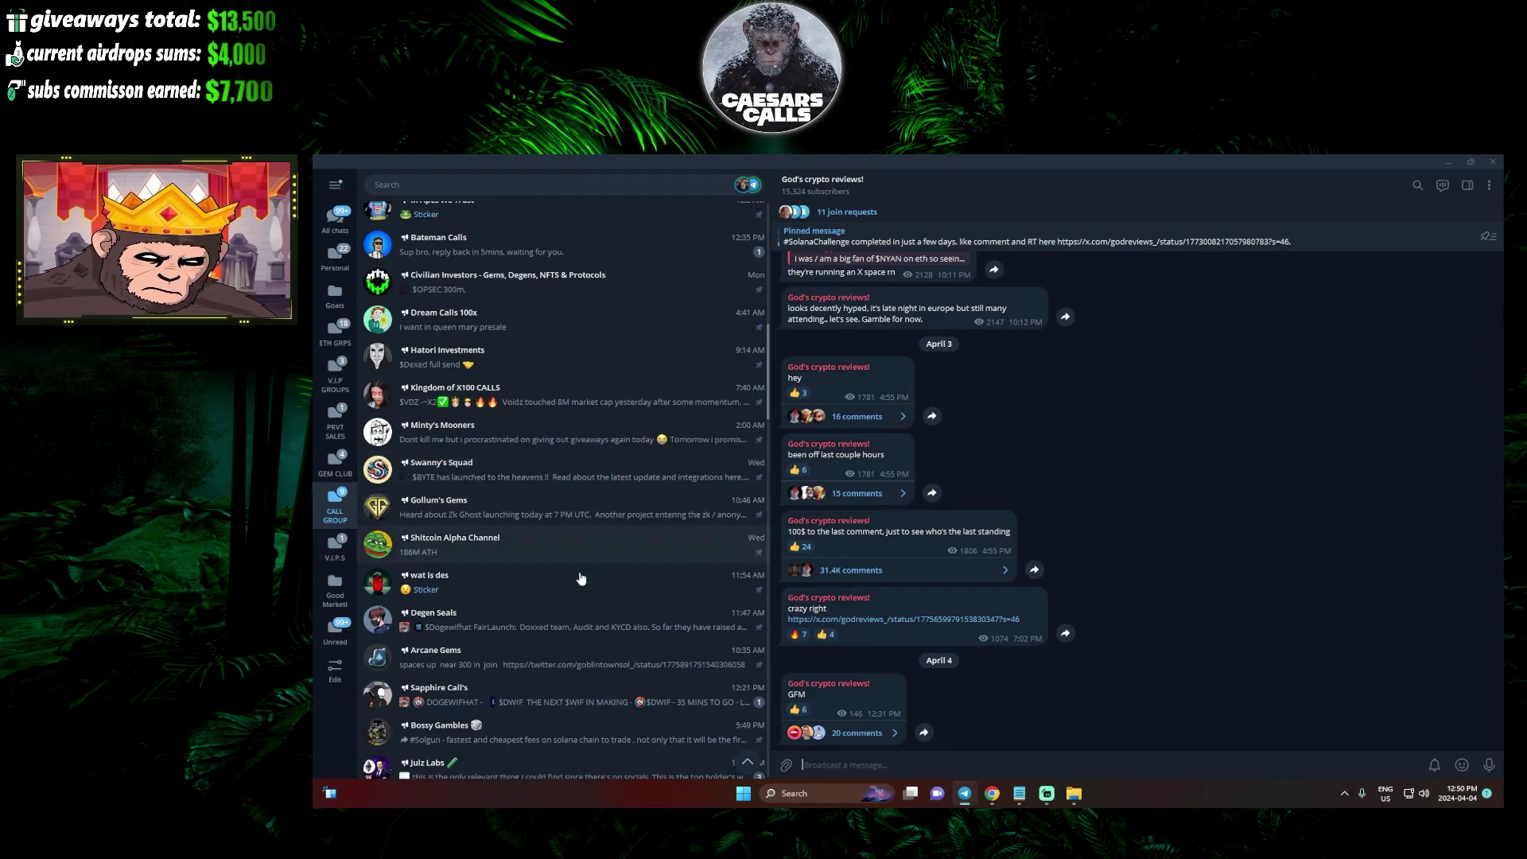
pyautogui.scroll(5, 560, 465)
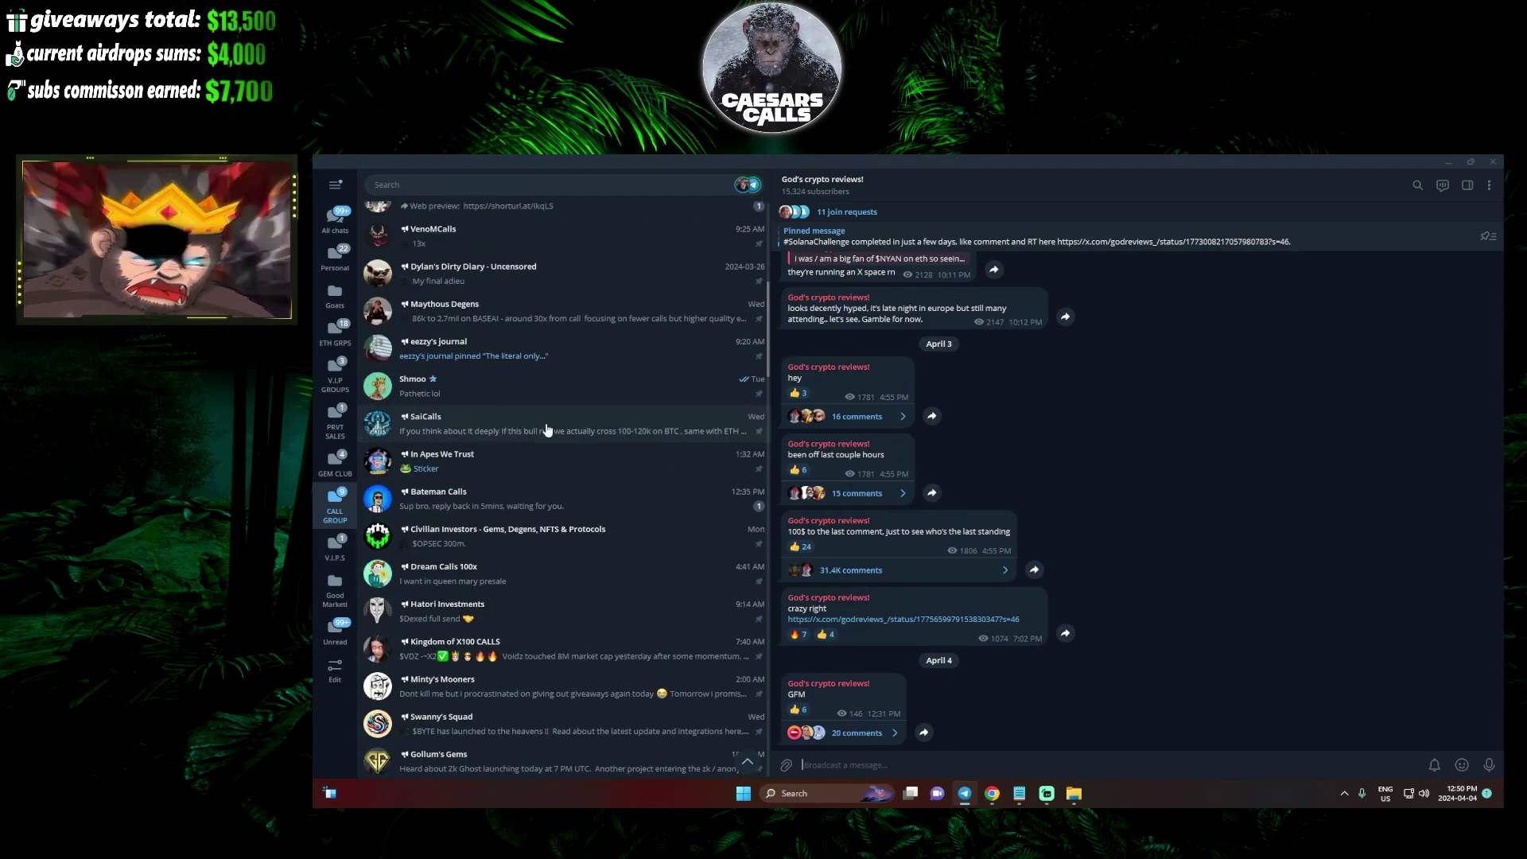
pyautogui.scroll(5, 548, 439)
pyautogui.scroll(5, 551, 429)
pyautogui.scroll(2, 555, 424)
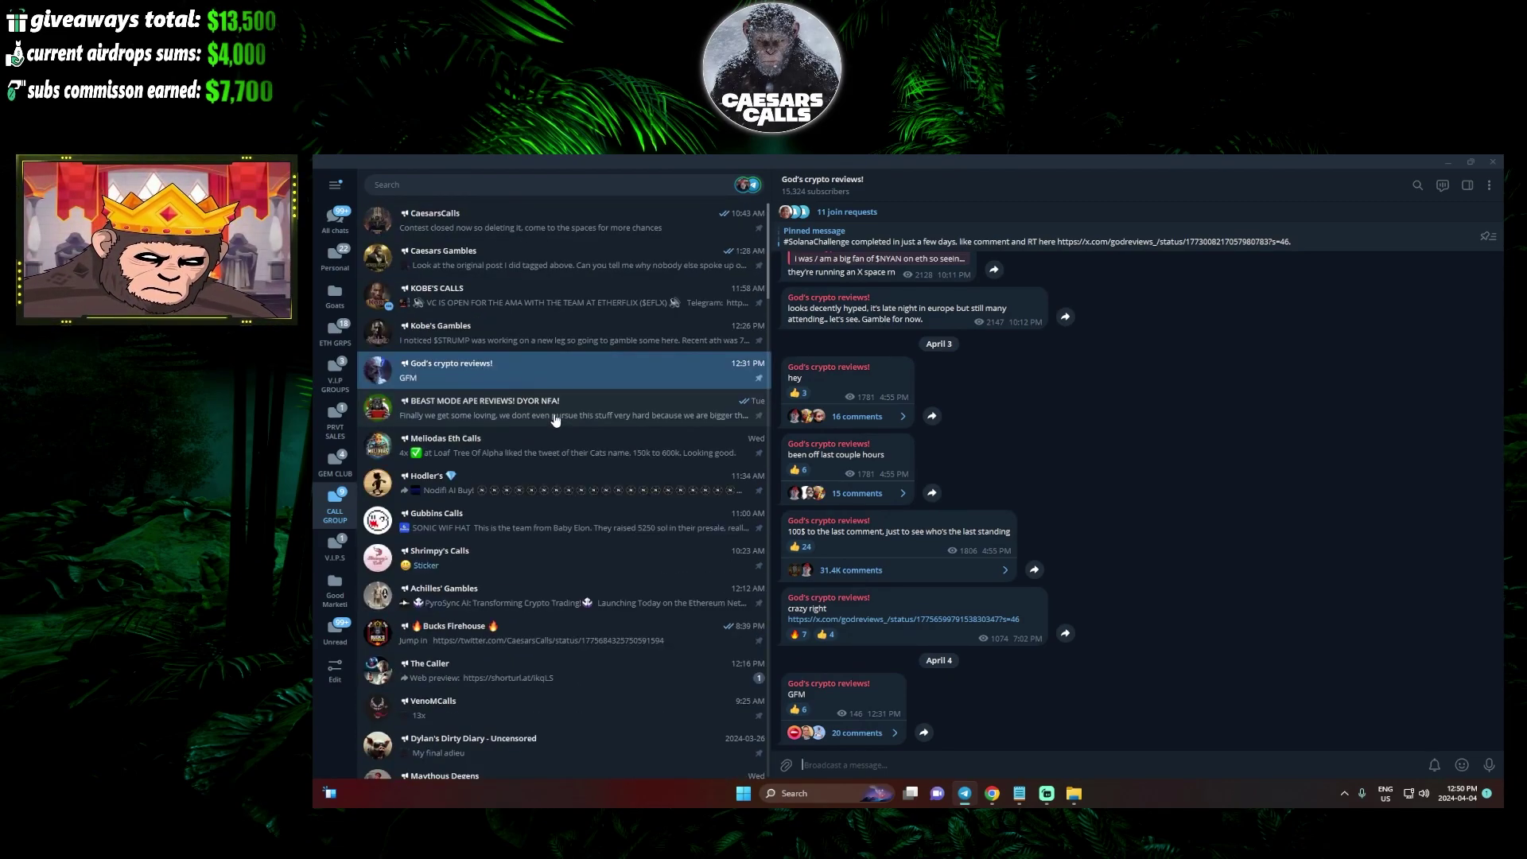
pyautogui.scroll(2, 502, 334)
pyautogui.scroll(3, 417, 251)
pyautogui.scroll(3, 453, 256)
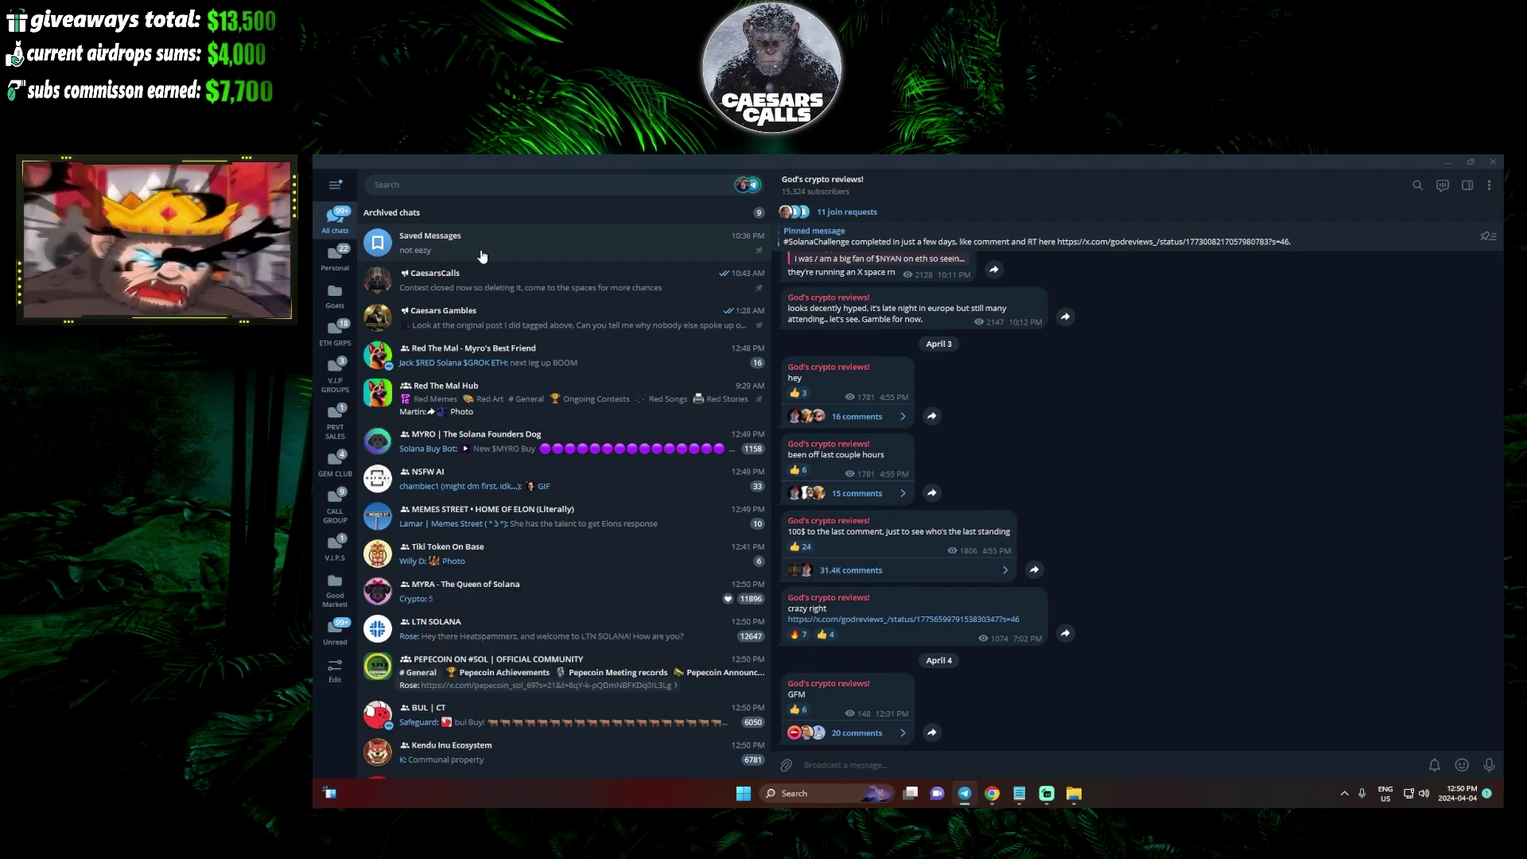
# Check Saved Messages, then switch to the MYRO | The Solana Founders Dog group.
pyautogui.click(482, 255)
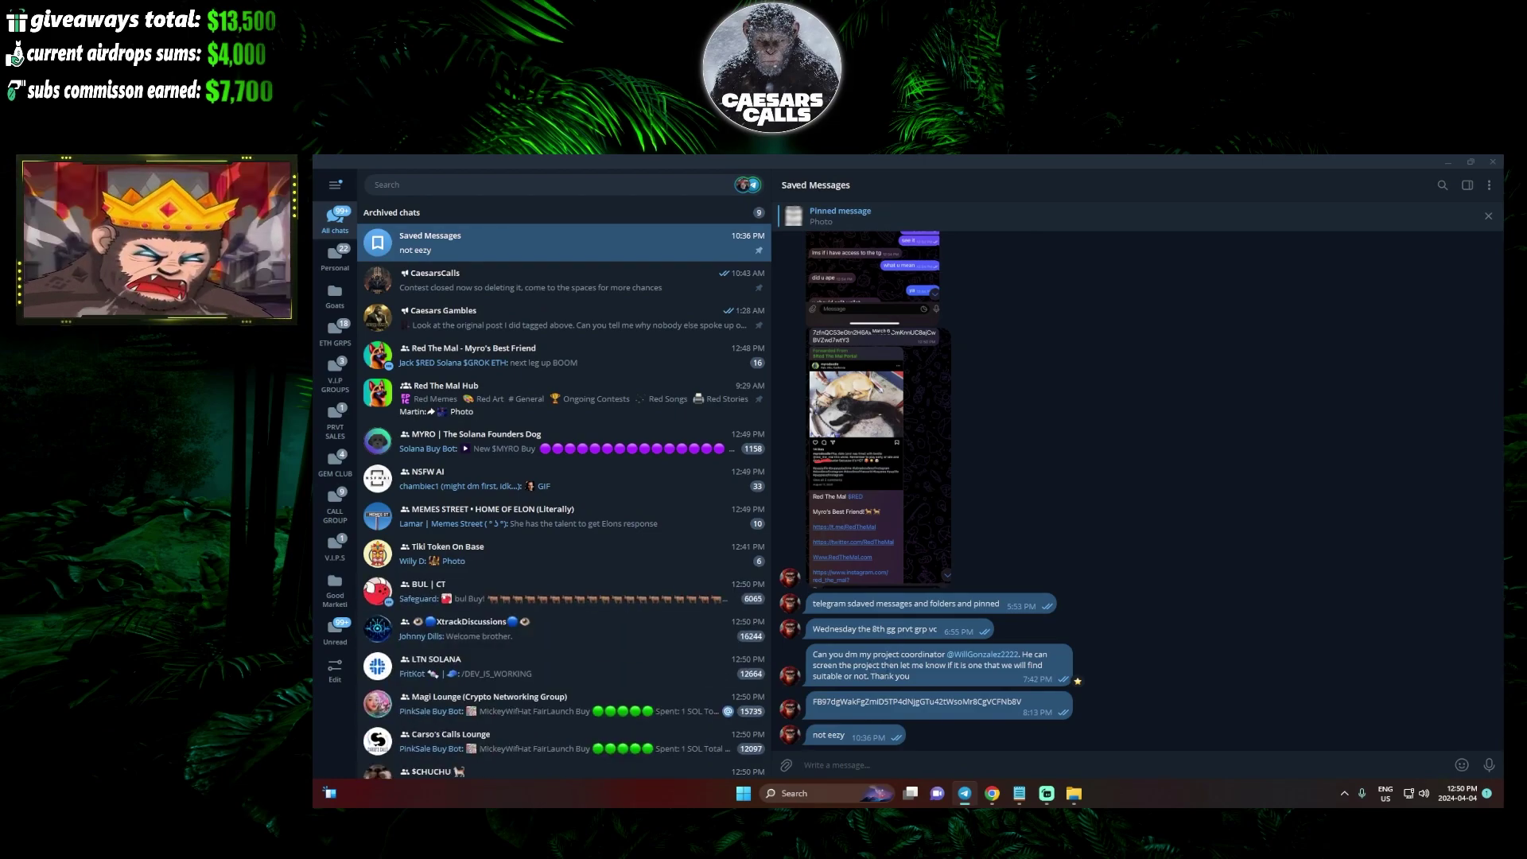
pyautogui.click(477, 442)
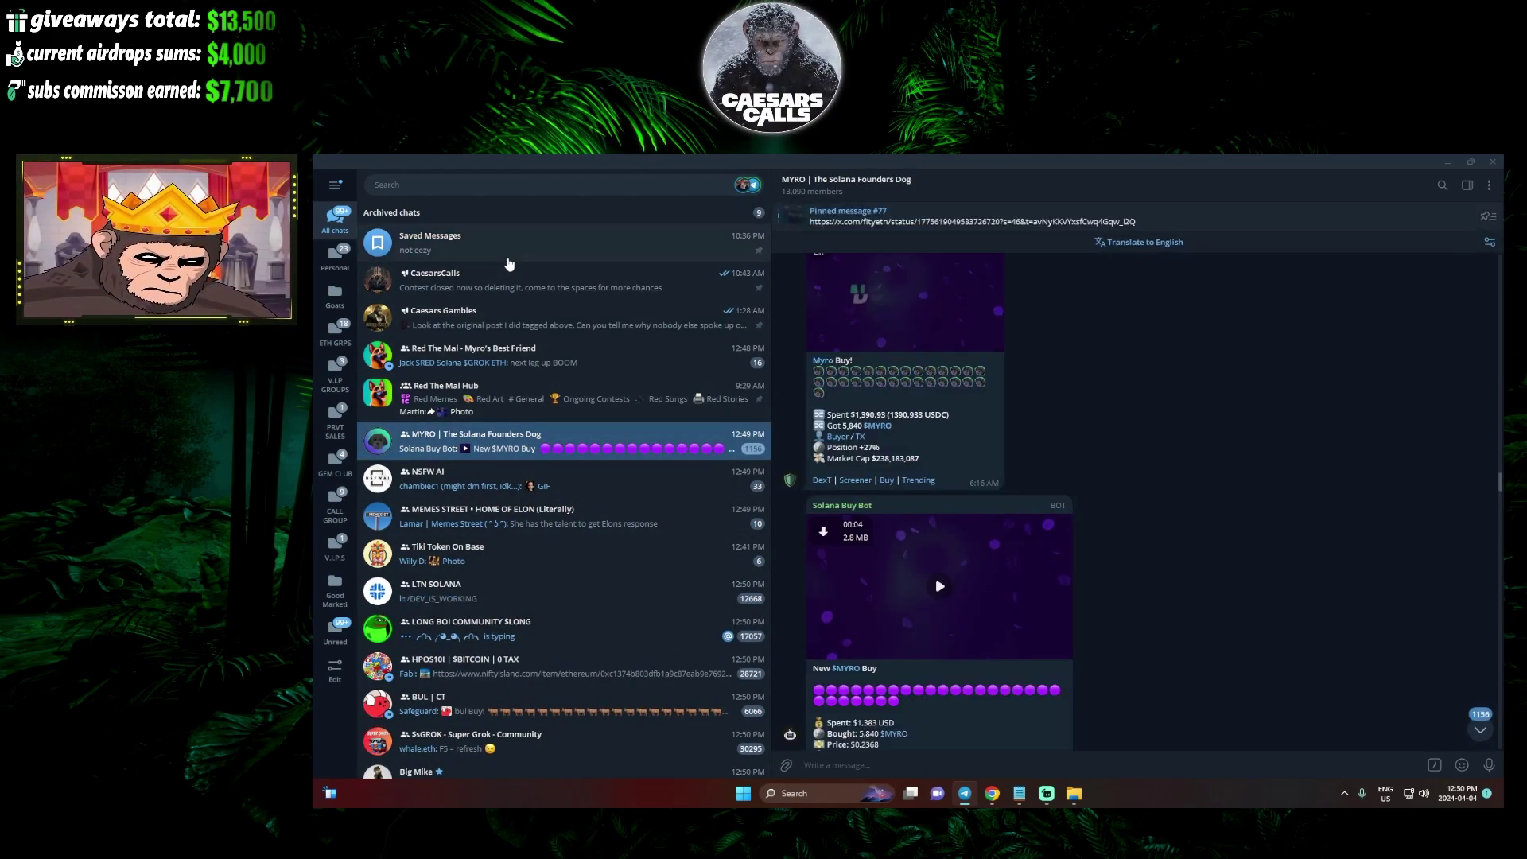
# Reopen Saved Messages from the top of the chat list.
pyautogui.click(478, 241)
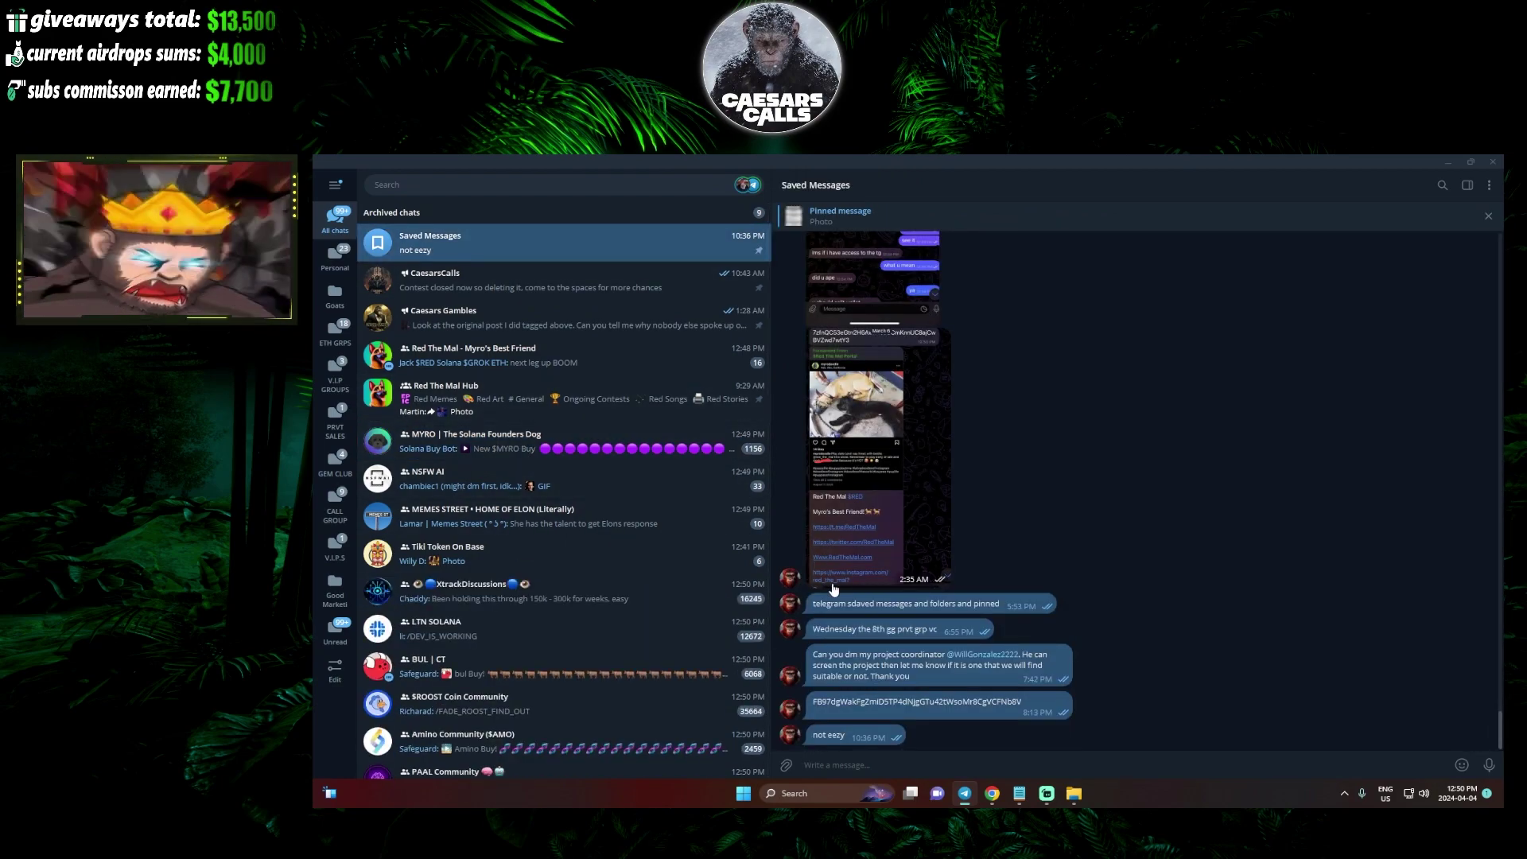